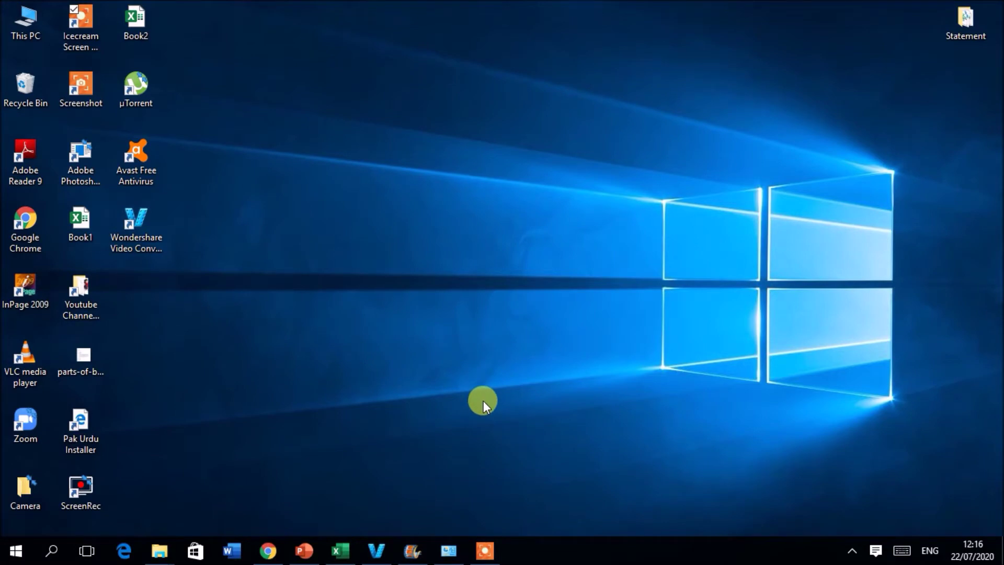
Switch to the Book1 workbook in Excel and select the blank ranges A3:A8 and C3:C8 beside the two lists in turn.
click(339, 555)
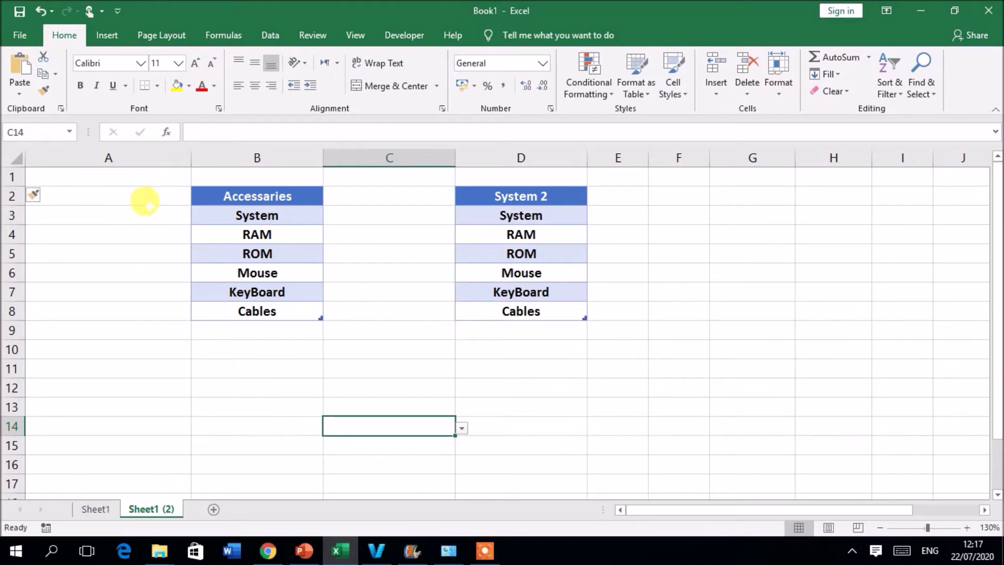
click(280, 212)
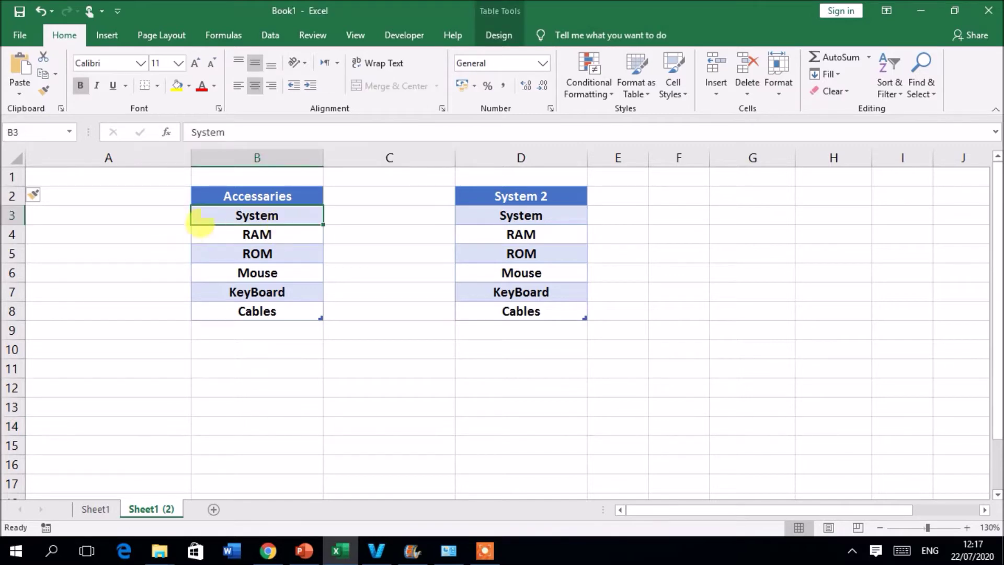
drag(151, 214, 149, 311)
drag(376, 216, 383, 304)
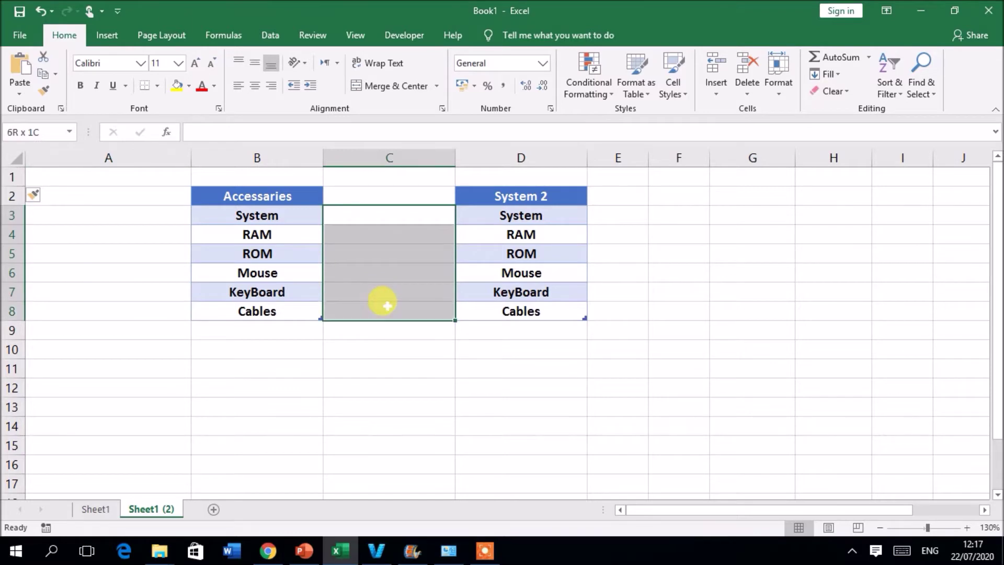
click(147, 226)
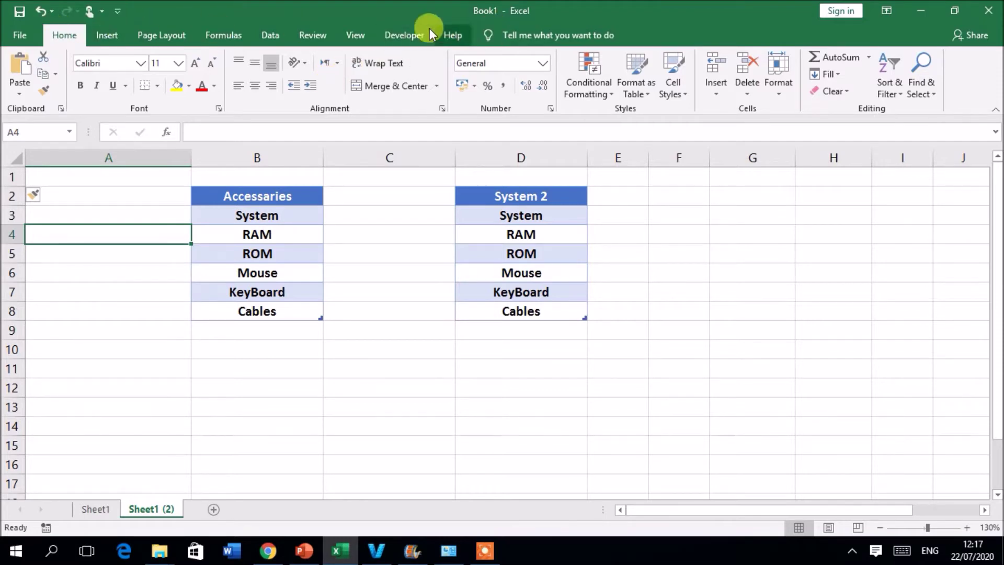
Make sure the Developer tab is enabled among the main ribbon tabs in Excel Options.
click(412, 32)
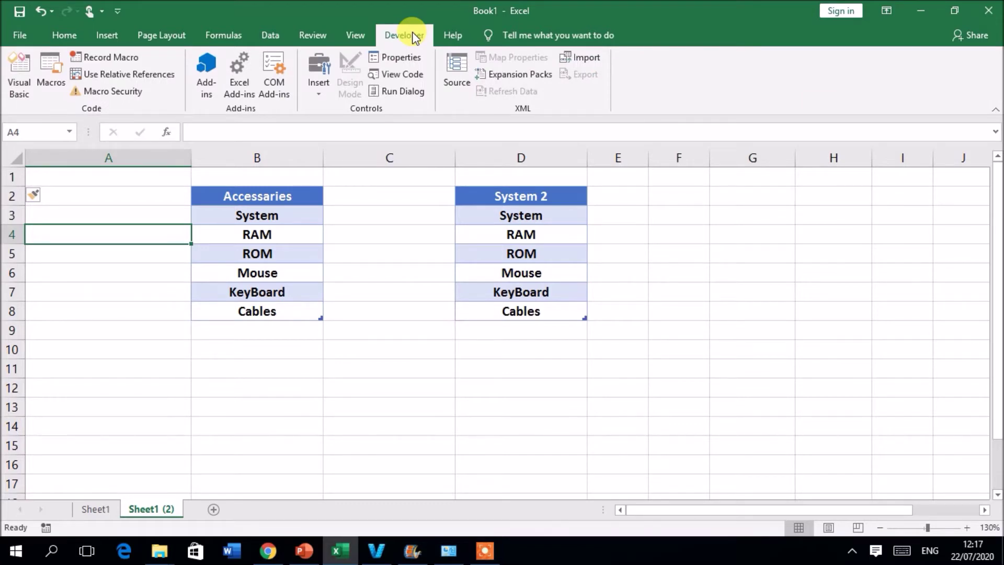
click(397, 224)
click(159, 201)
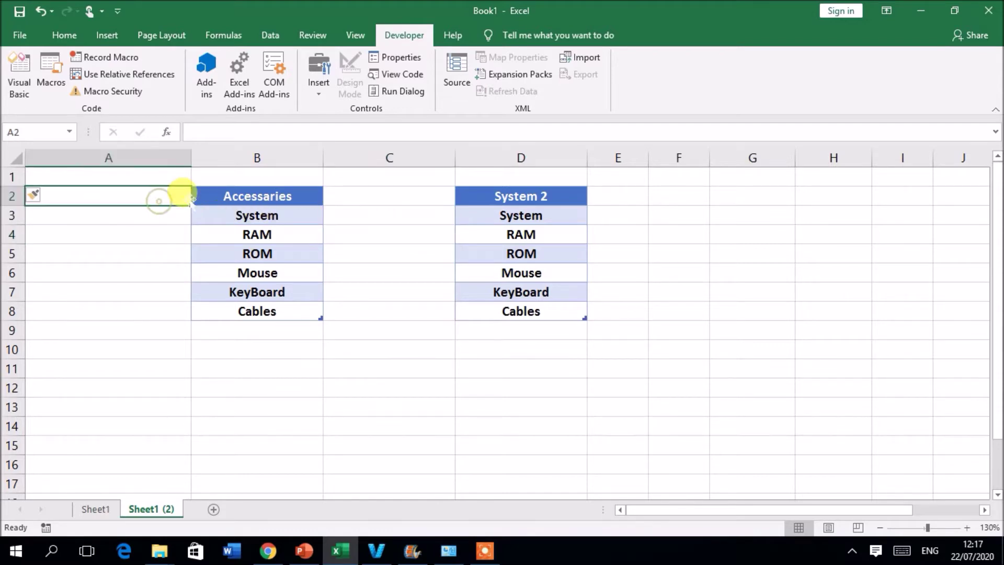
click(20, 35)
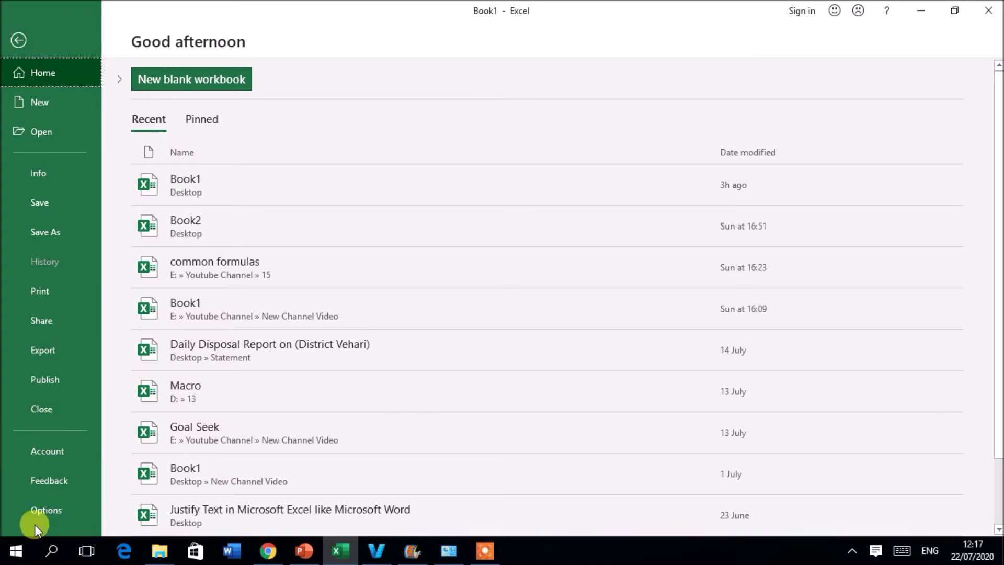
key(Escape)
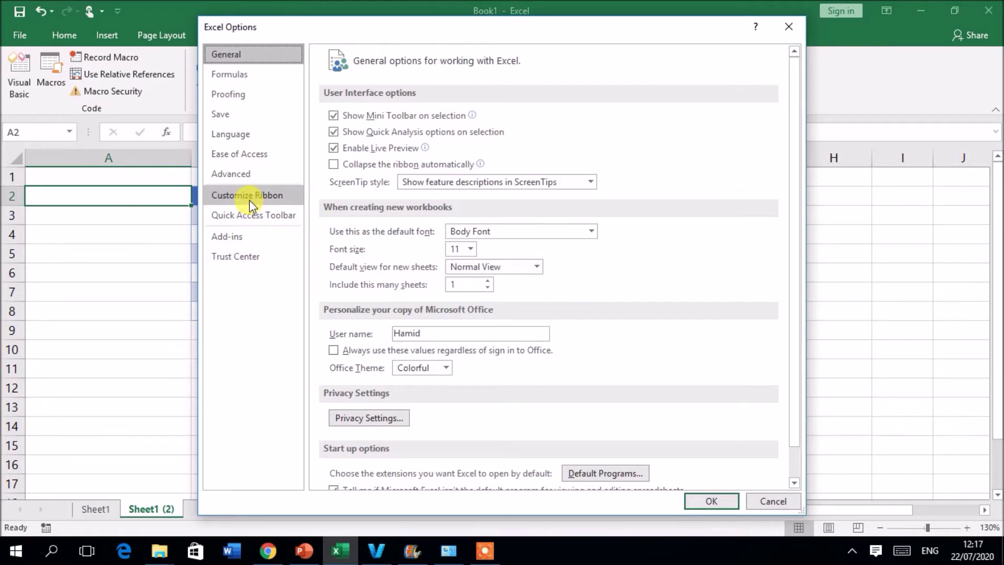
click(249, 198)
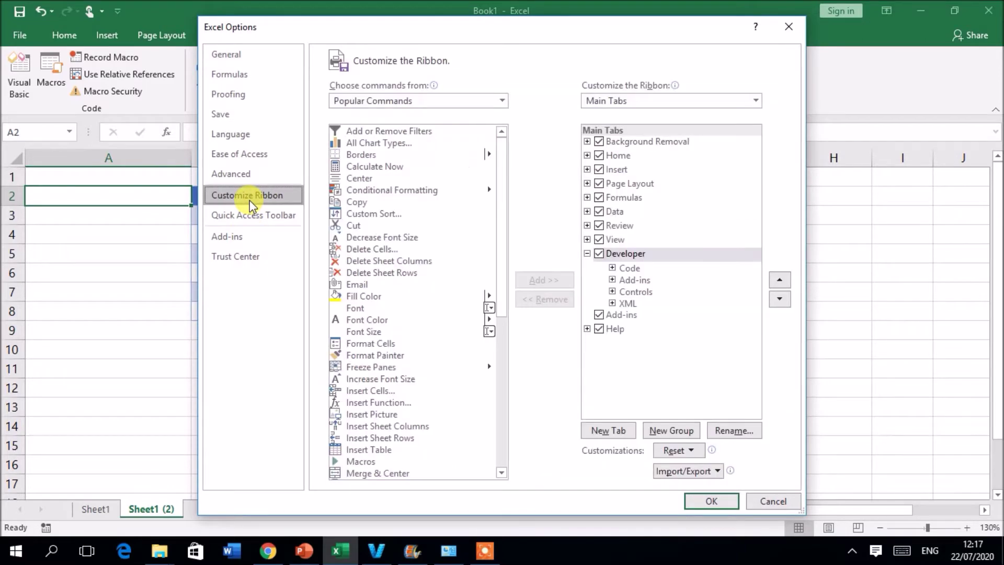
click(598, 253)
click(599, 254)
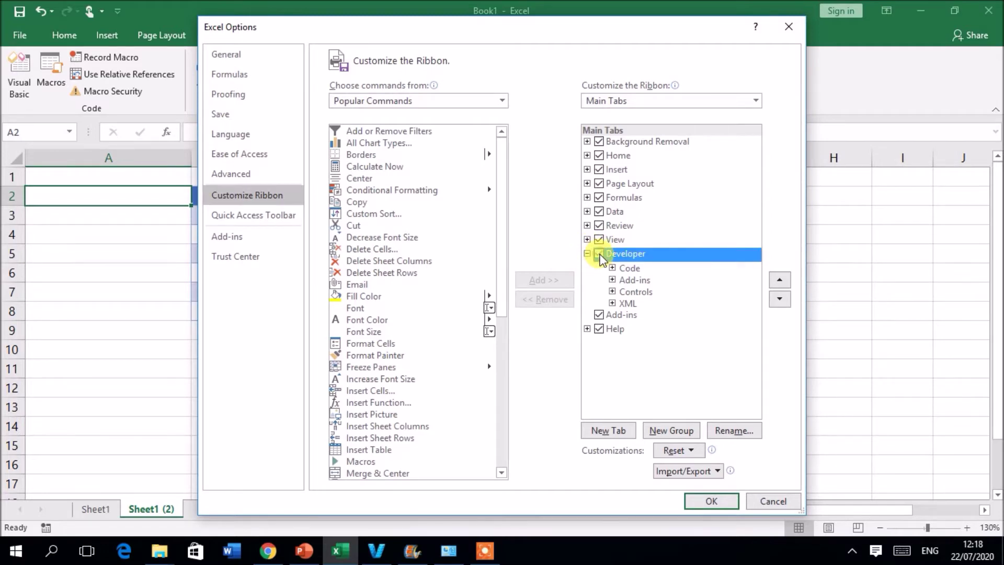
click(701, 500)
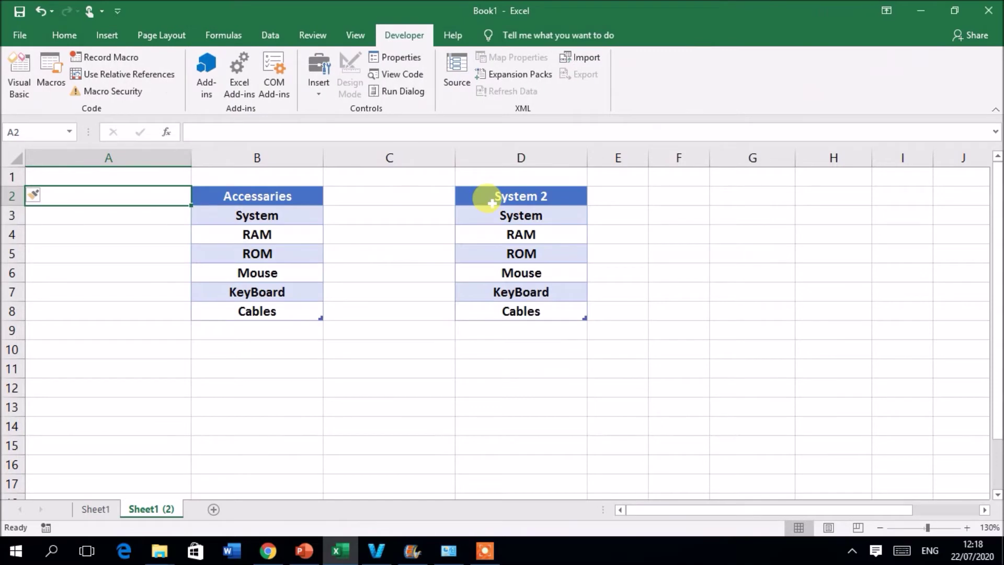
click(105, 231)
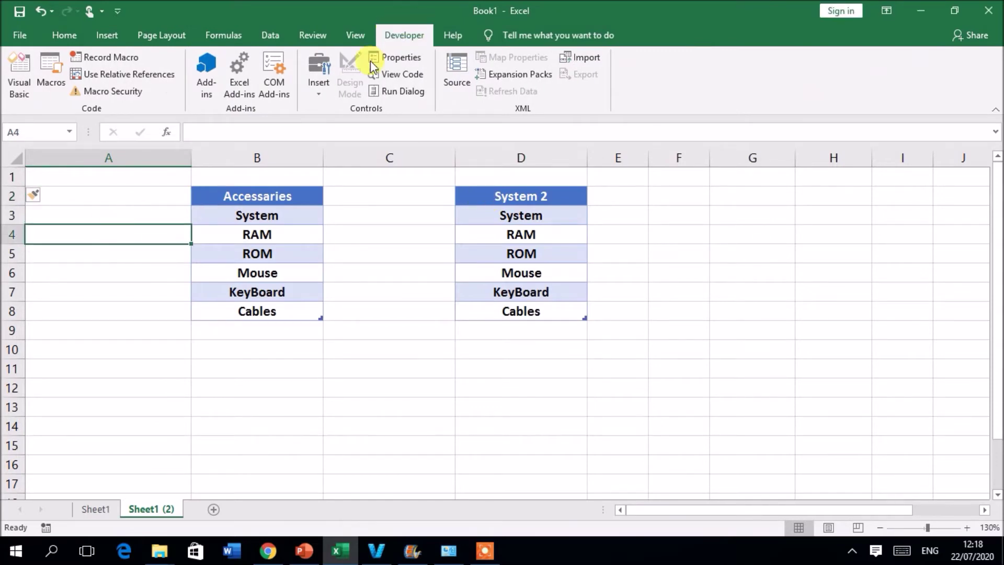
click(319, 86)
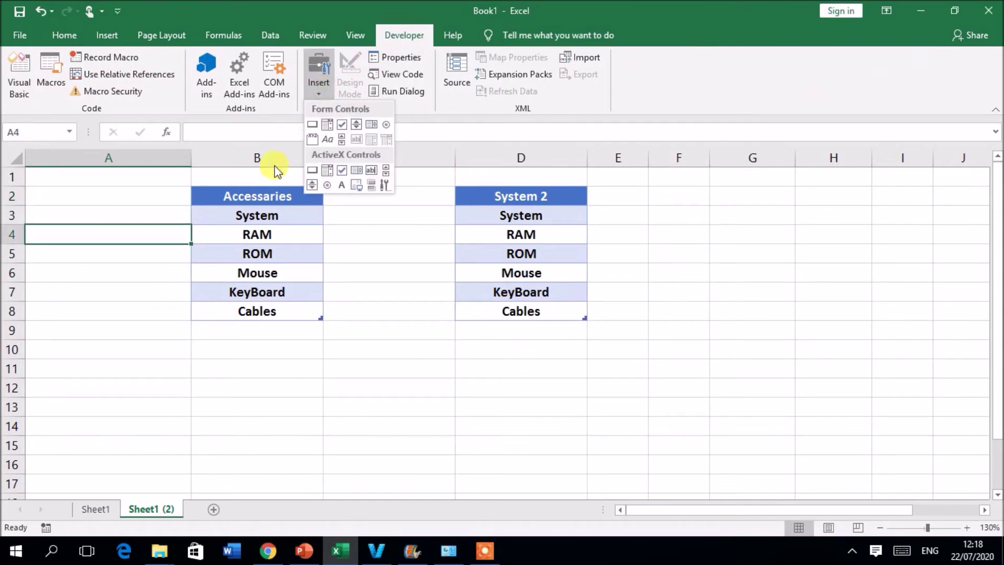
click(465, 275)
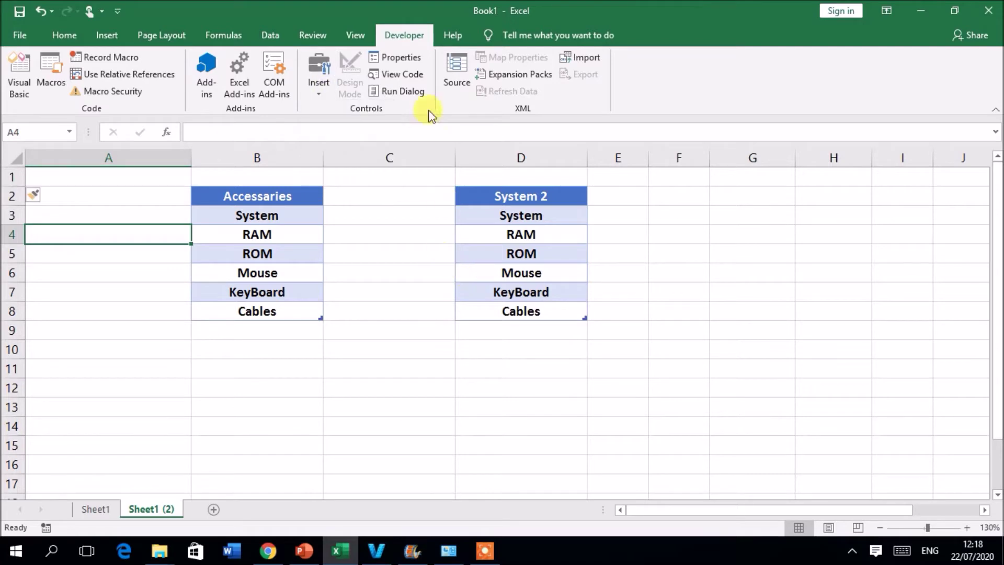
Draw a form-control check box in cell A2, beside the Accessaries header.
click(157, 192)
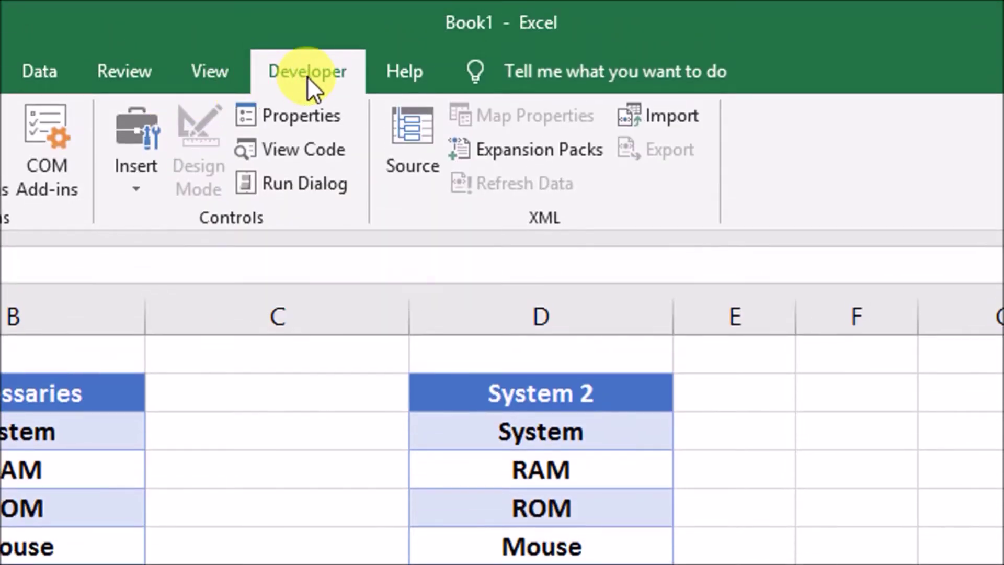
click(143, 158)
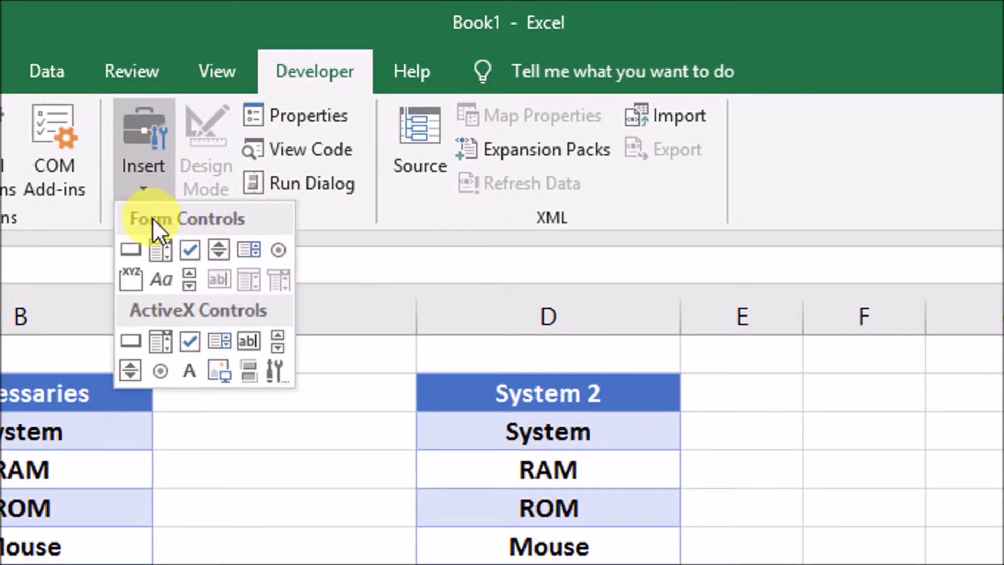
click(191, 250)
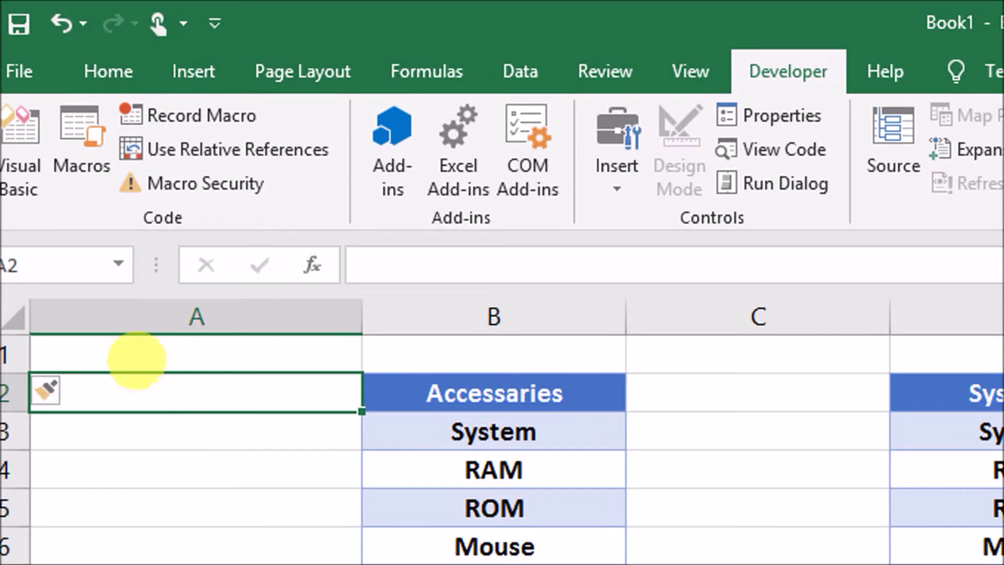
drag(176, 378, 236, 421)
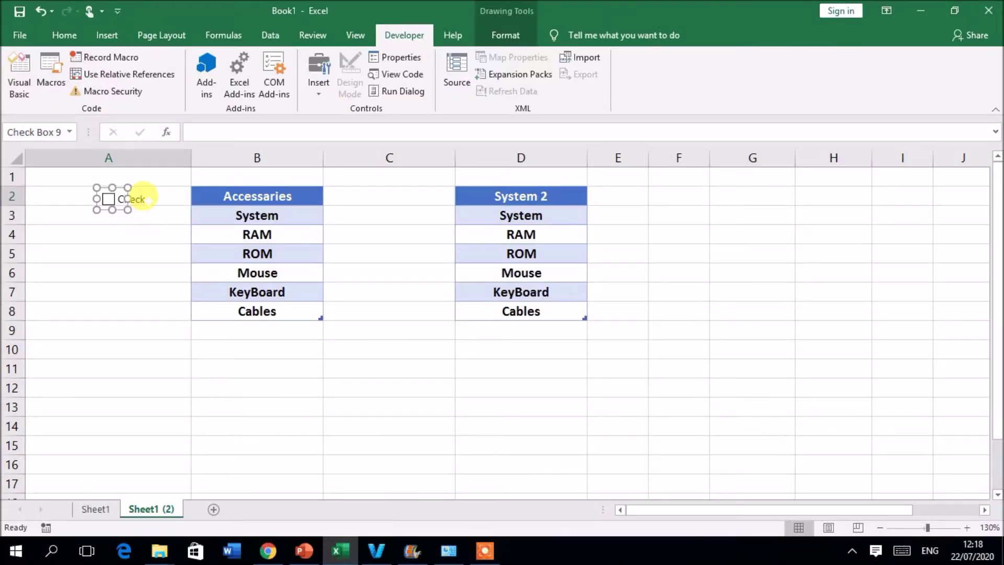
click(134, 237)
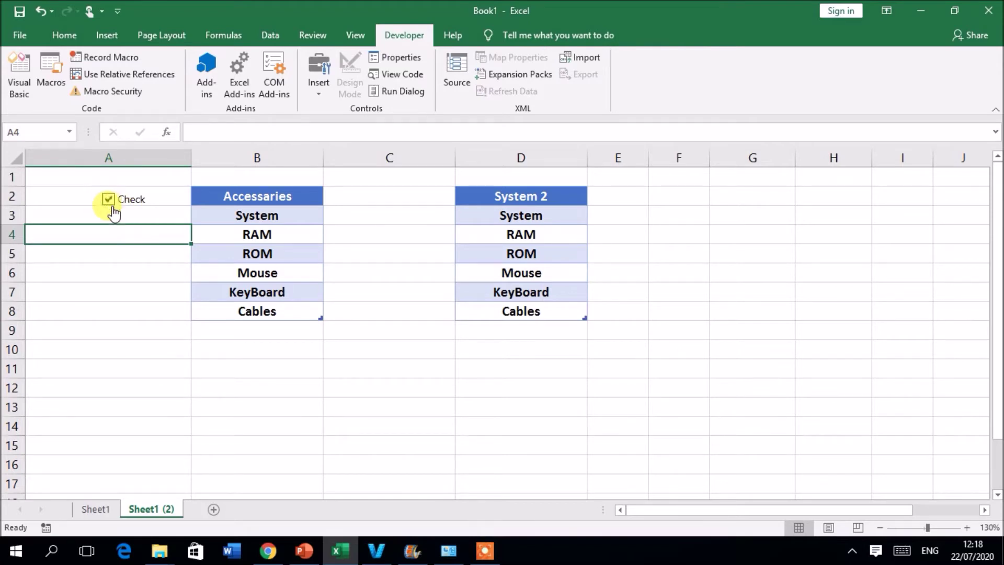
Toggle the check box in A2 to test it, leaving it unticked.
click(112, 200)
click(130, 199)
click(132, 203)
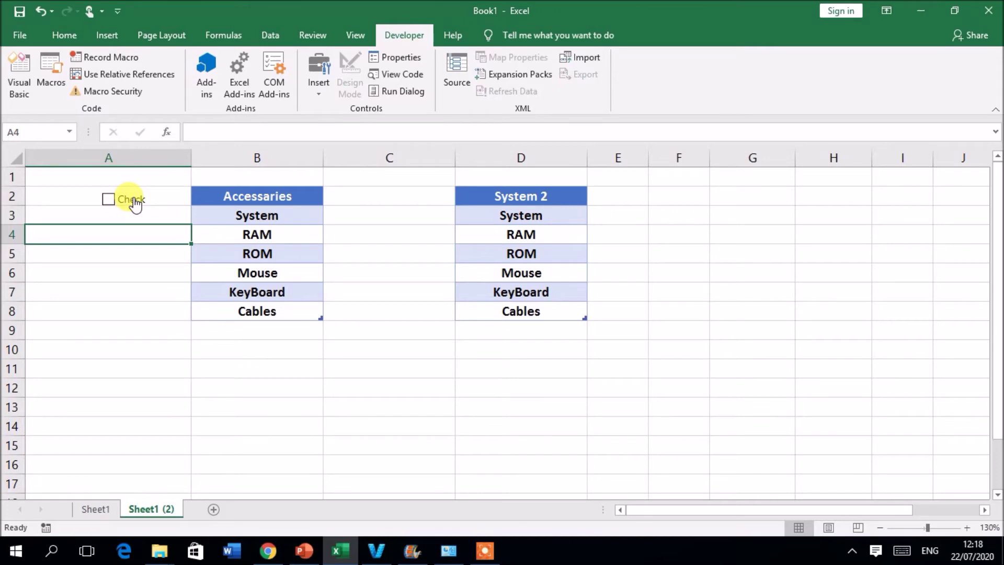
Remove the caption text from the check box in A2 and test ticking and unticking it.
right_click(118, 199)
click(121, 197)
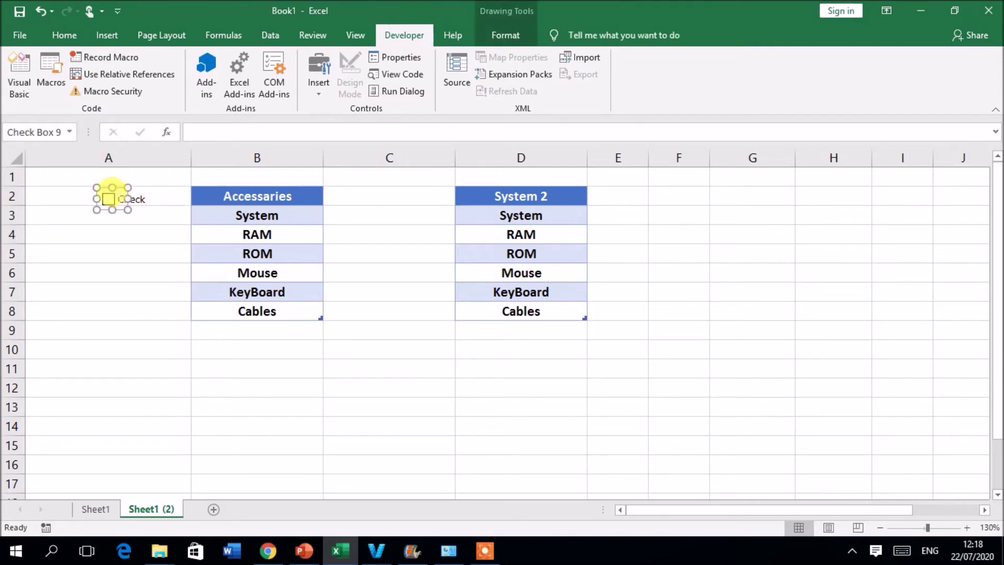
click(111, 198)
key(ctrl+a)
key(BackSpace)
click(62, 241)
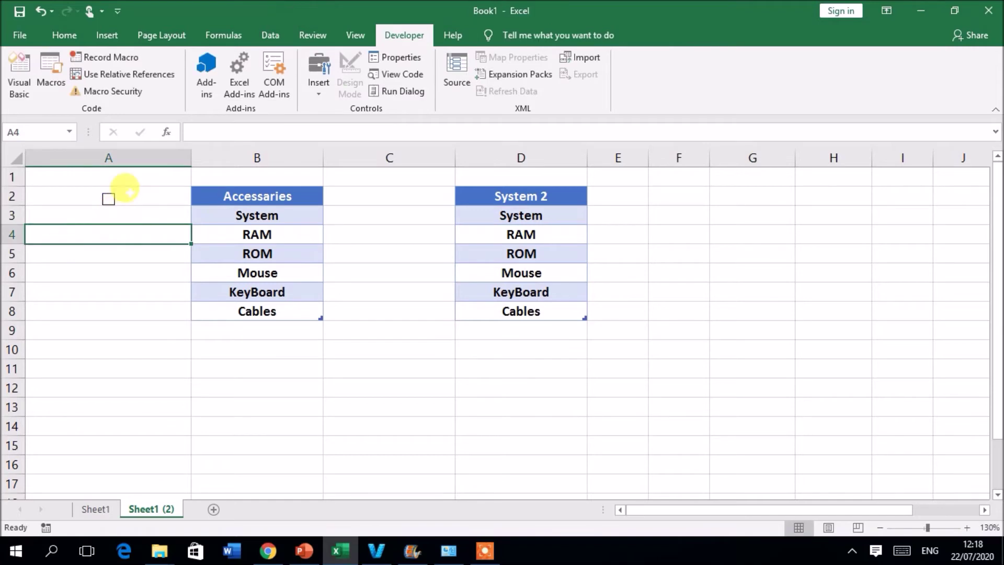
click(109, 198)
click(111, 199)
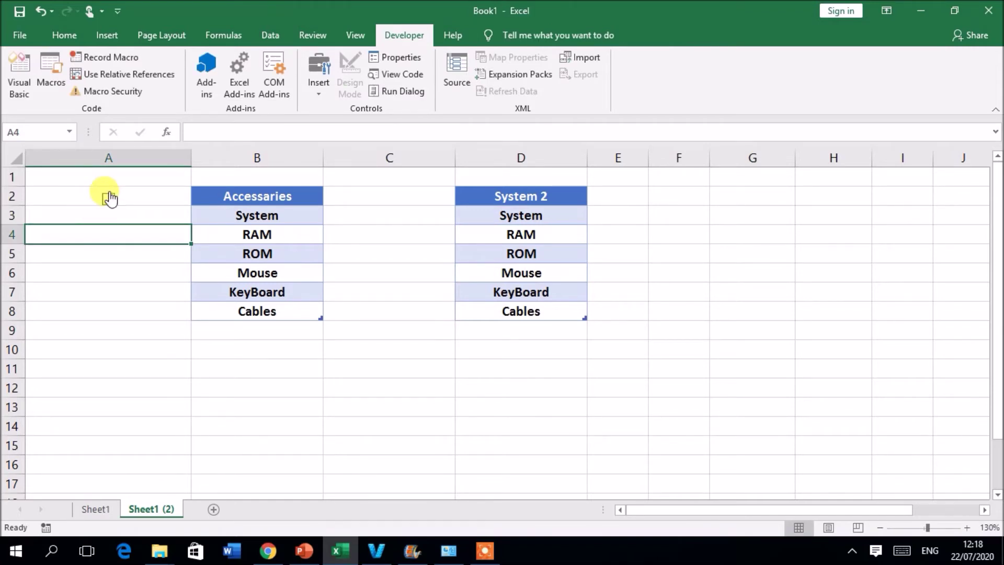
Move the check box into cell A3 beside System and shrink its frame to fit the box.
right_click(108, 198)
click(98, 184)
drag(113, 187, 152, 209)
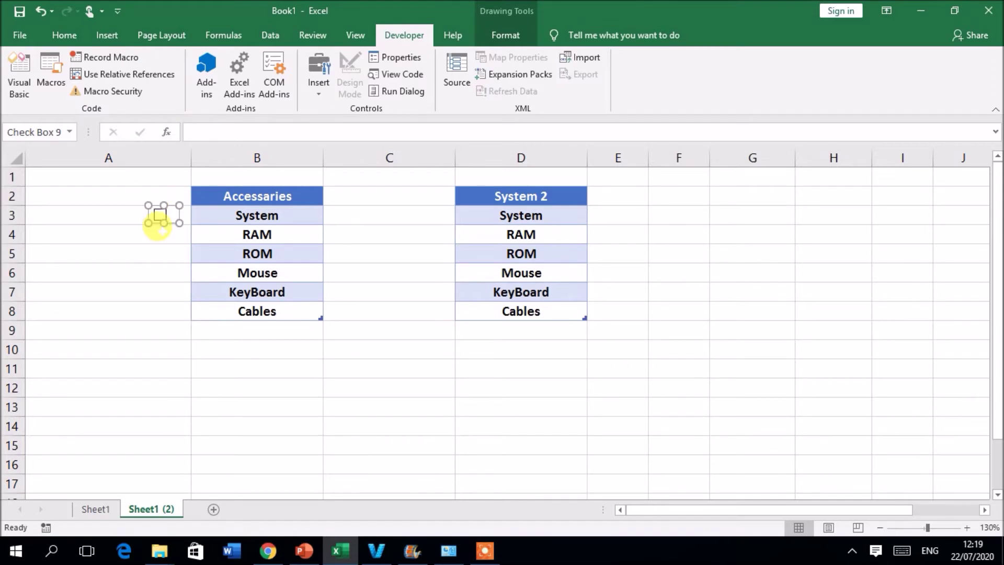
mouse_move(148, 206)
mouse_down()
mouse_move(140, 200)
mouse_move(171, 211)
mouse_move(145, 210)
mouse_up()
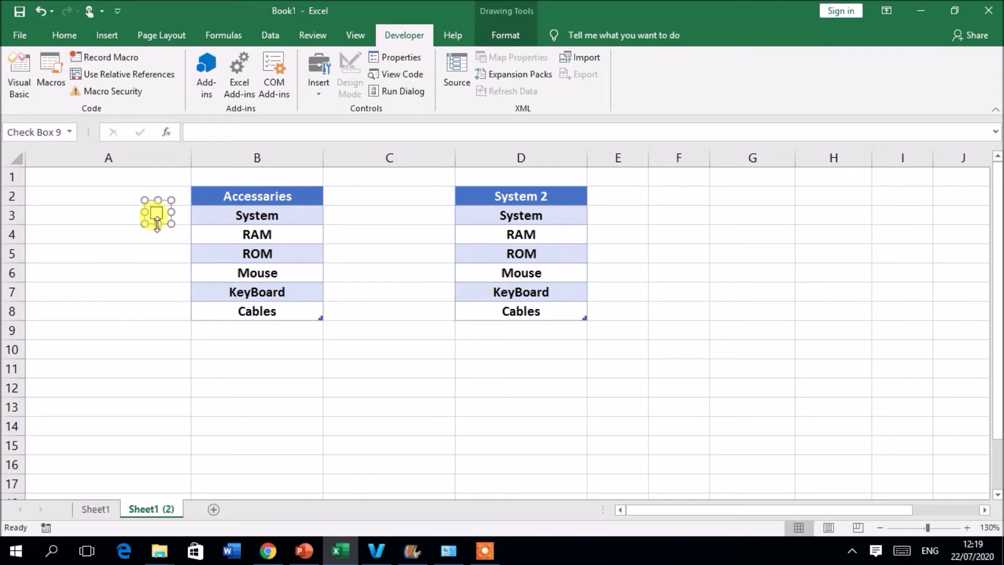
click(139, 230)
click(138, 208)
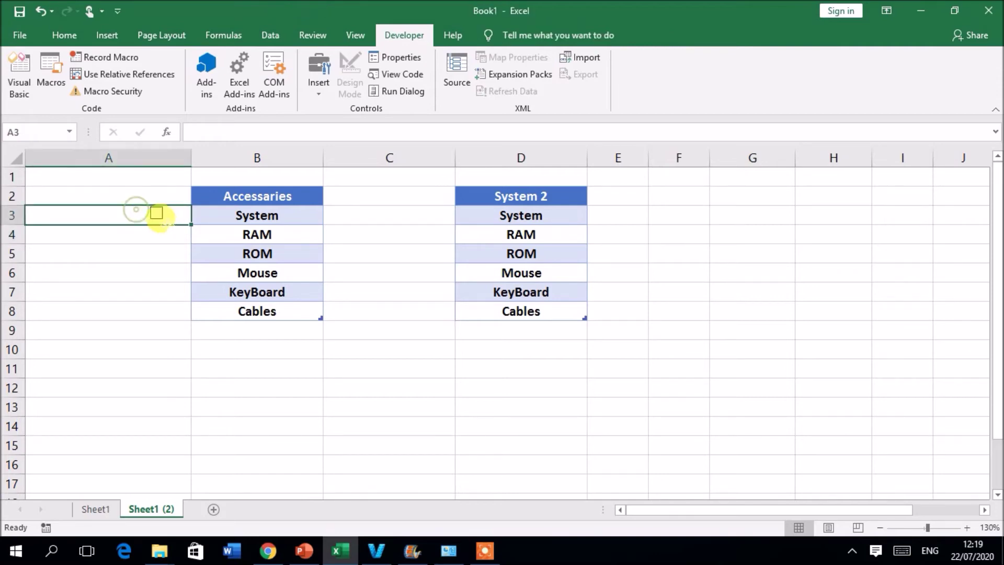
Tick the check box in A3 and fill it down through A8, one per accessory.
click(168, 213)
click(108, 258)
drag(101, 204, 111, 309)
key(ctrl+d)
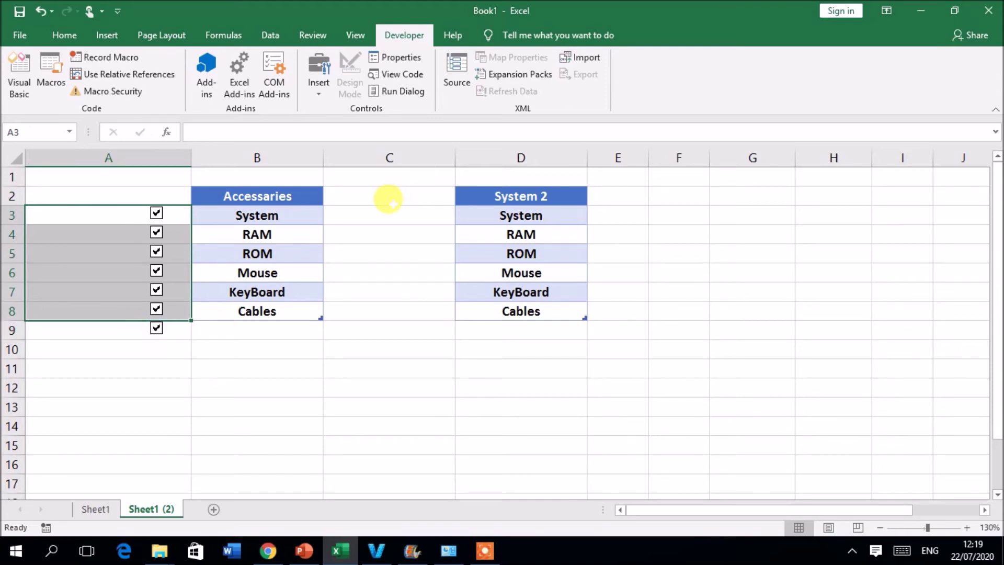
Try copying the check box from cell A3 into C3, and undo the paste.
click(387, 213)
click(130, 208)
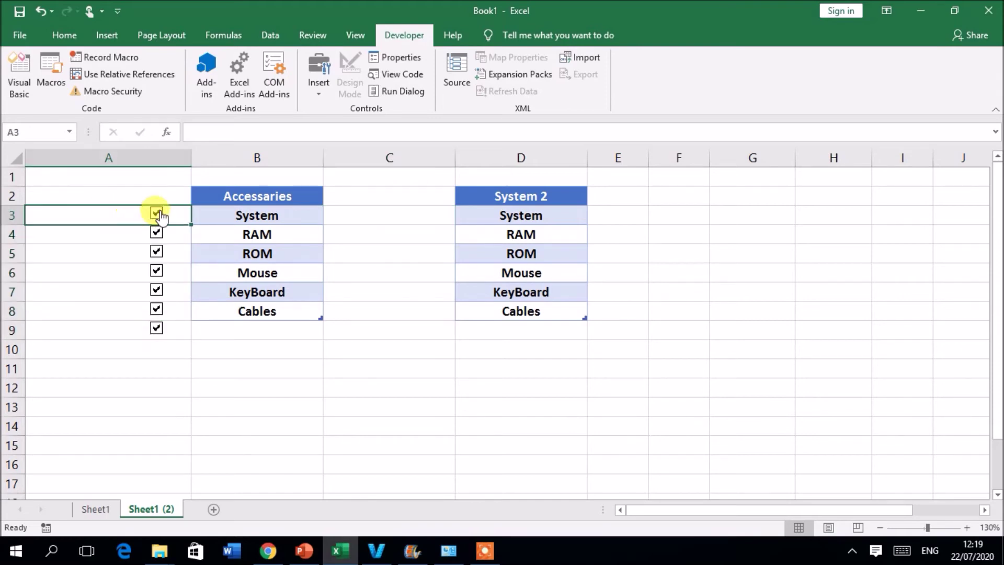
key(ctrl+c)
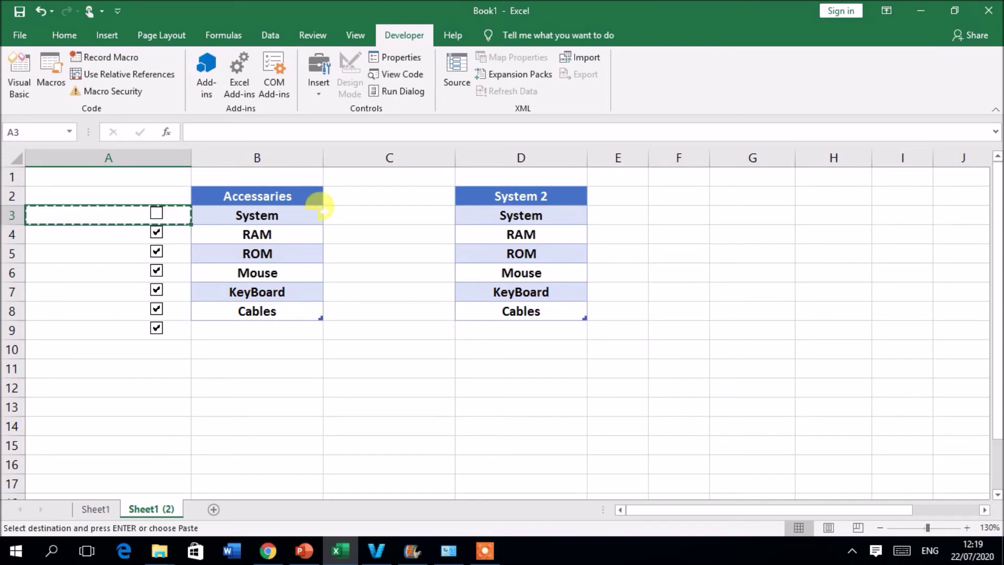
click(403, 215)
key(ctrl+v)
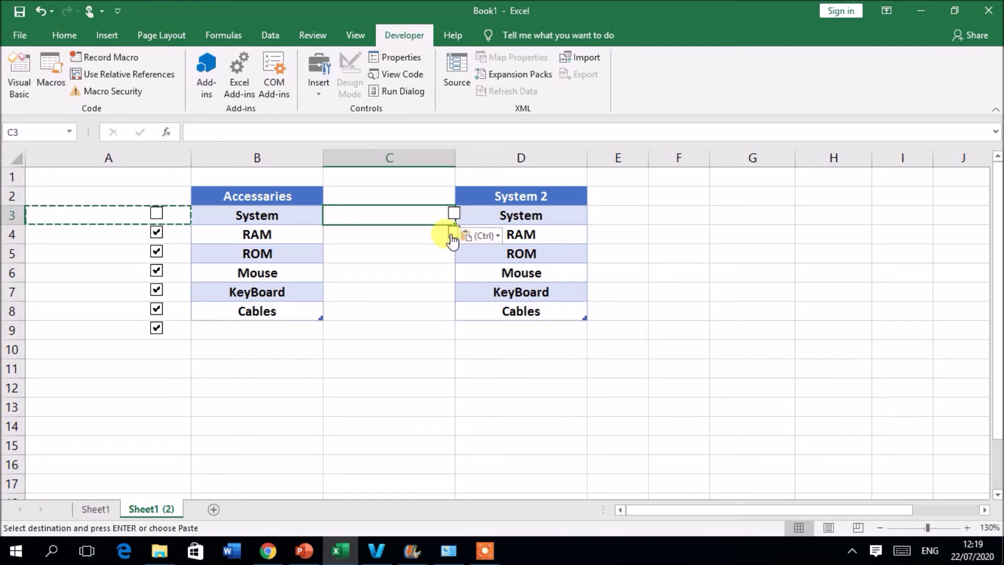
click(432, 216)
key(ctrl+z)
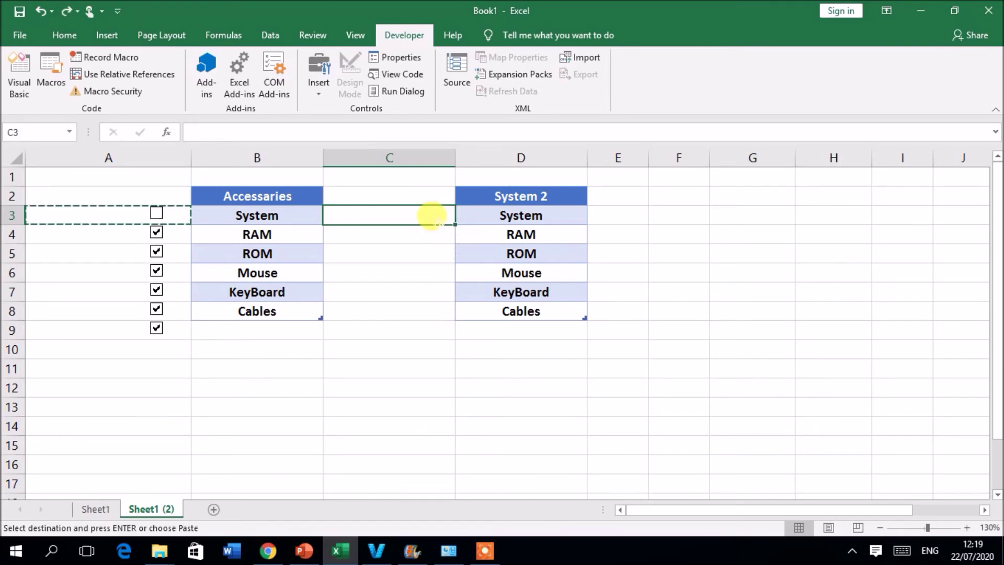
Draw a new form-control check box in cell C3 beside the System 2 list and remove its caption text.
click(320, 74)
click(342, 124)
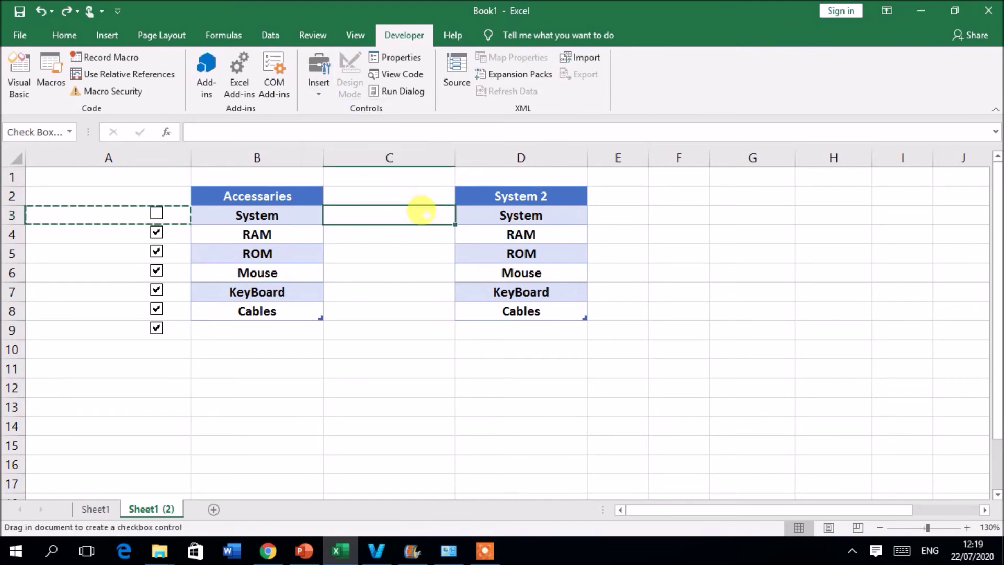
drag(406, 208, 438, 231)
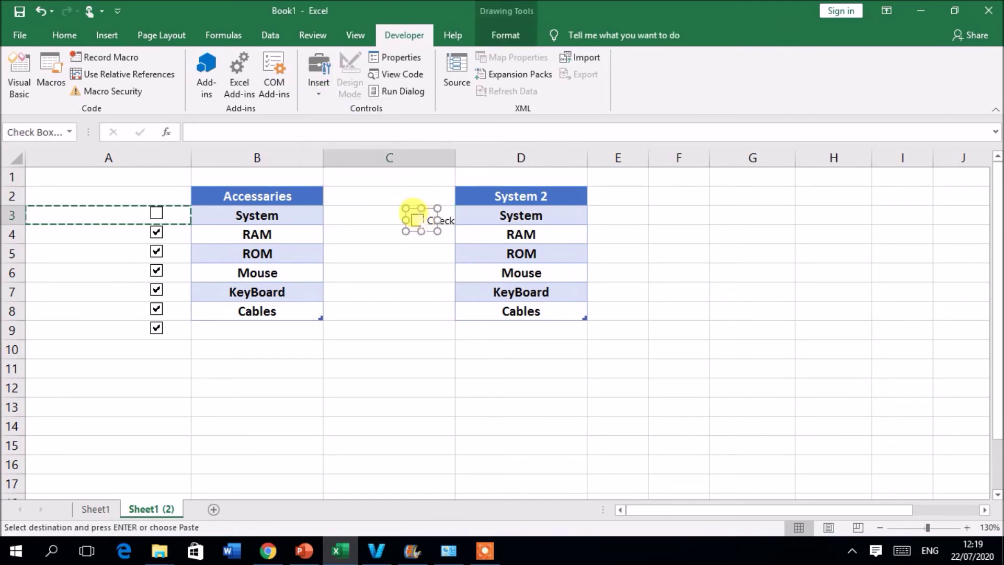
drag(424, 202, 408, 197)
click(411, 203)
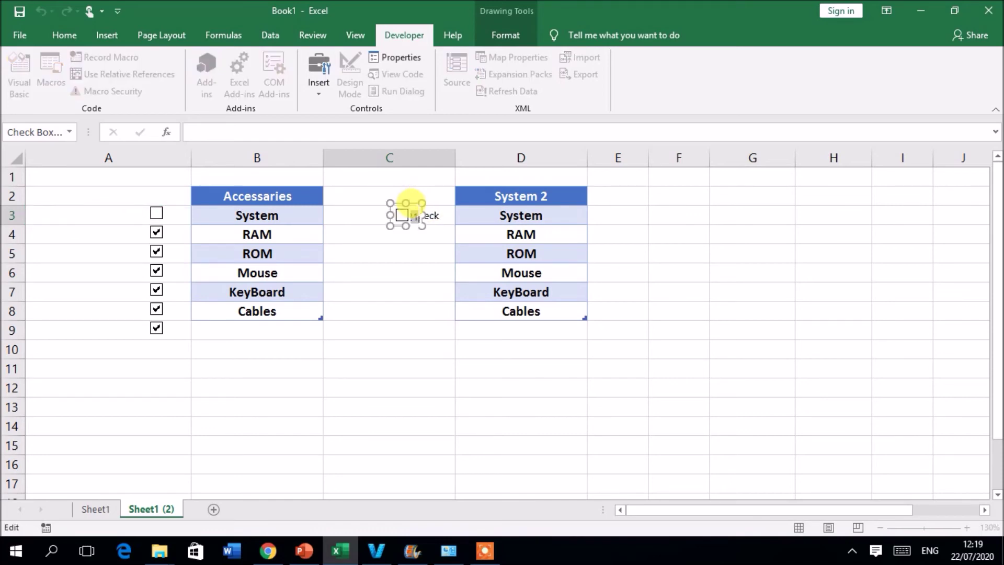
click(415, 268)
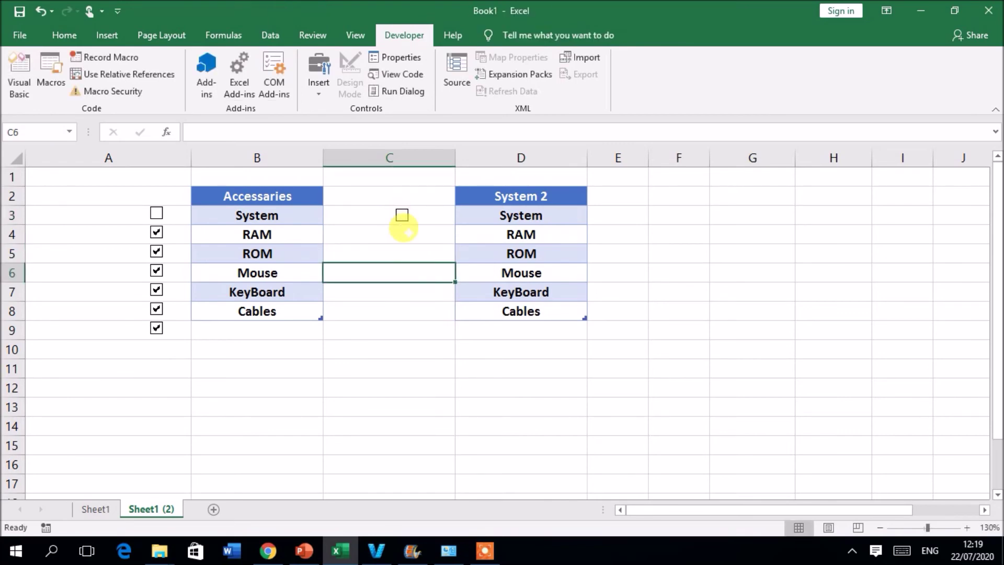
click(405, 219)
click(406, 229)
click(406, 221)
click(594, 249)
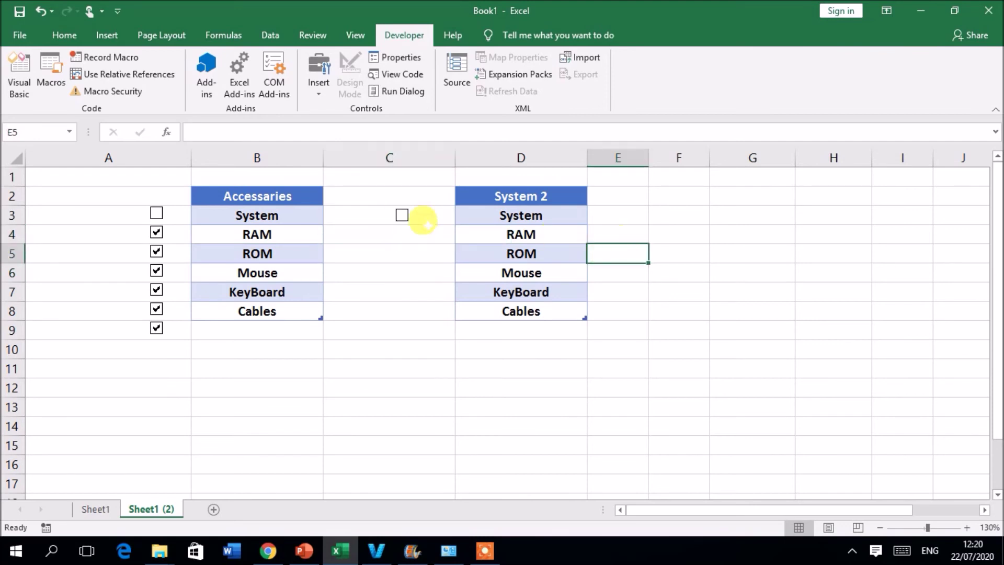
Fill the check box in C3 down through C8, one for each item of the System 2 list.
click(433, 214)
key(shift+Down)
key(shift+Down)
key(shift+Down)
key(shift+Down)
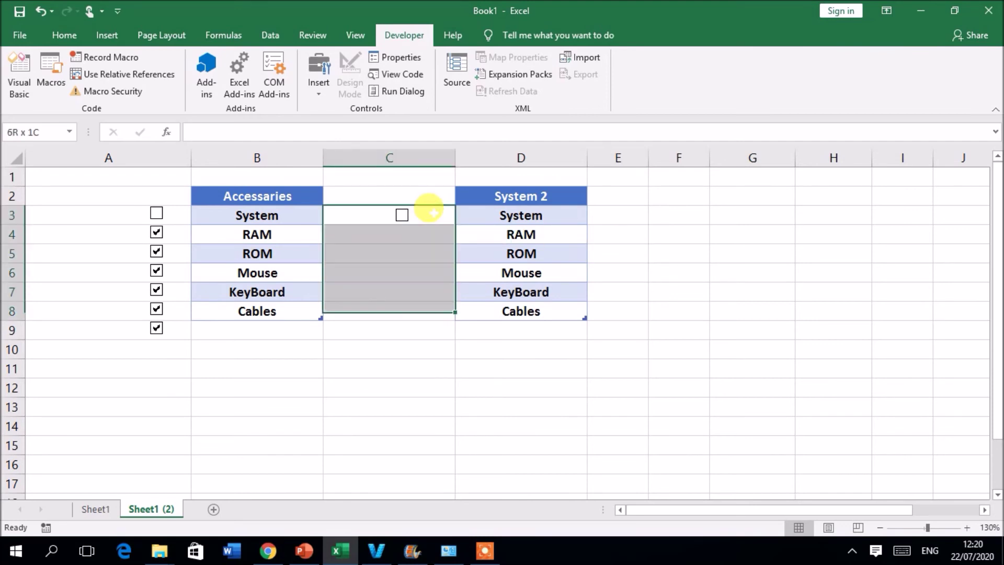
key(ctrl+d)
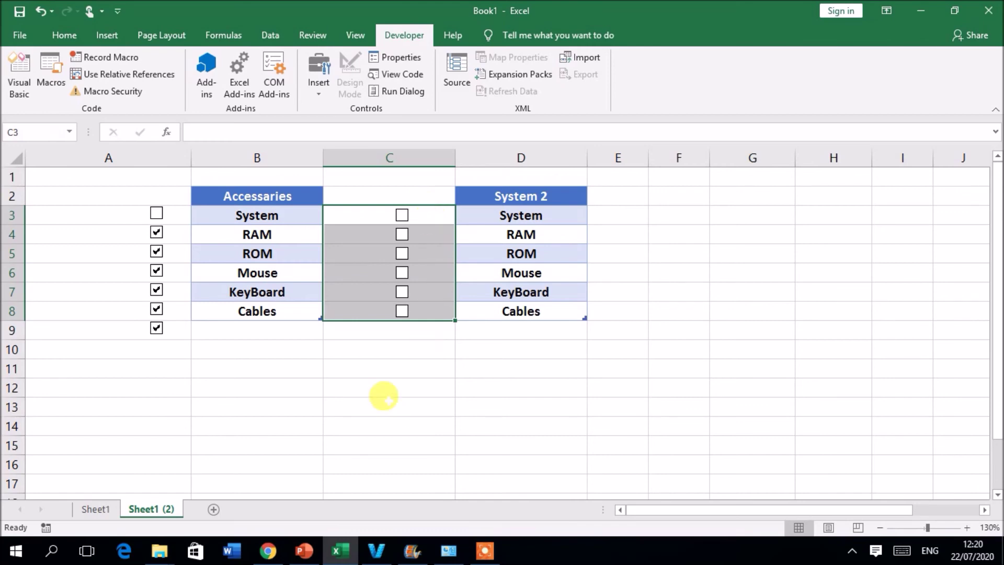
click(389, 349)
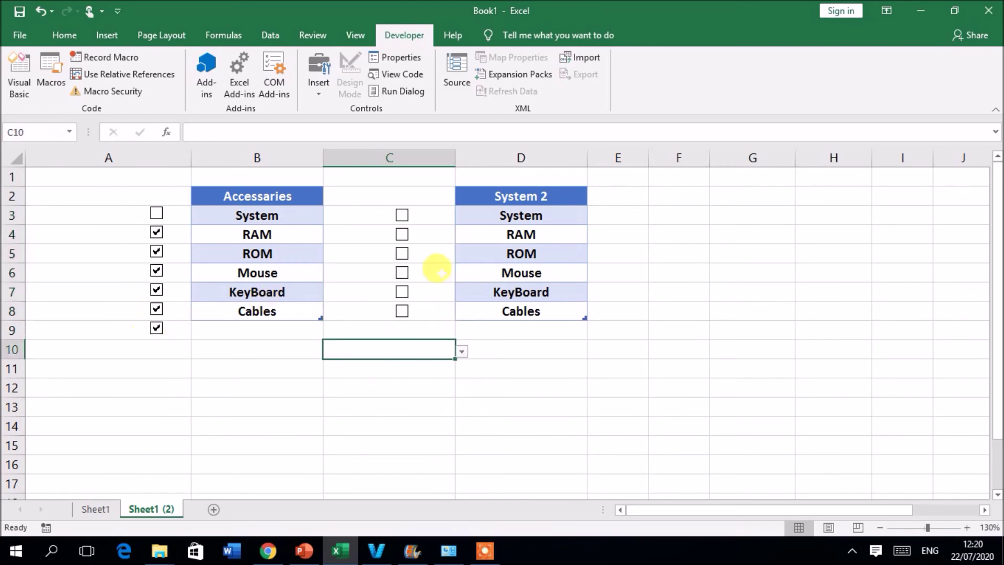
Clear the ticked check boxes in A4 through A9, leaving the one in A3 unticked.
click(157, 214)
click(157, 215)
click(157, 233)
click(157, 252)
click(156, 271)
click(156, 291)
click(155, 309)
click(157, 327)
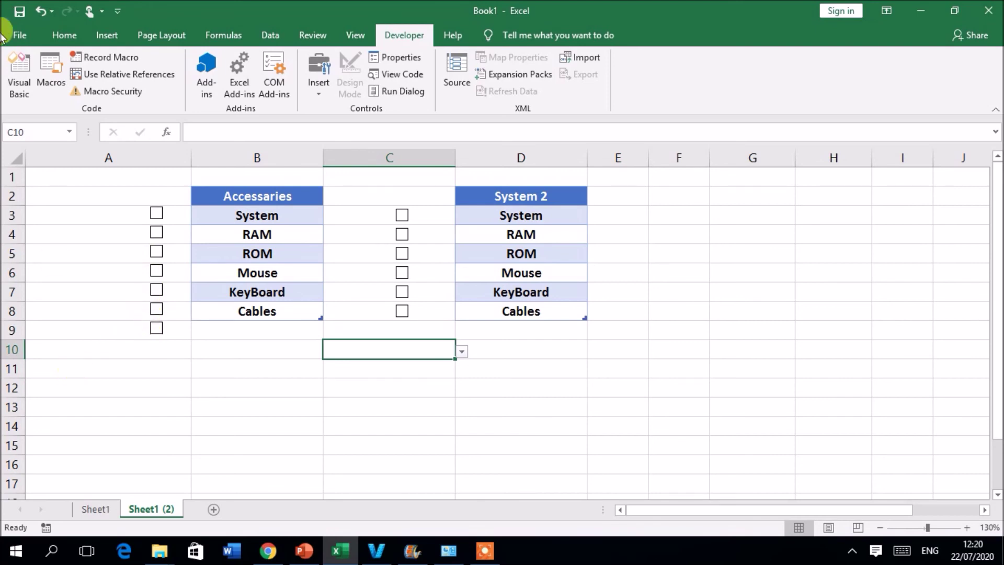
click(64, 36)
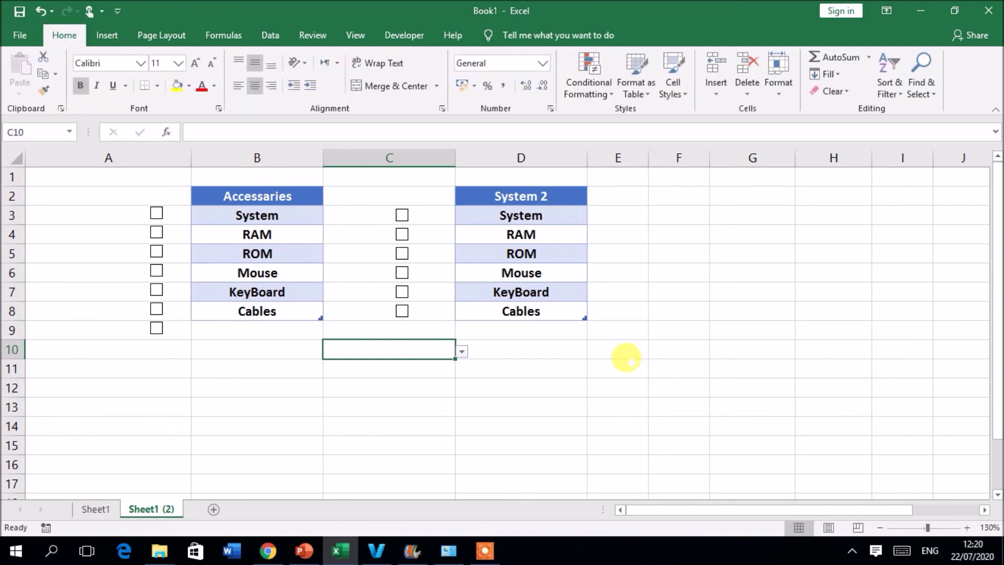